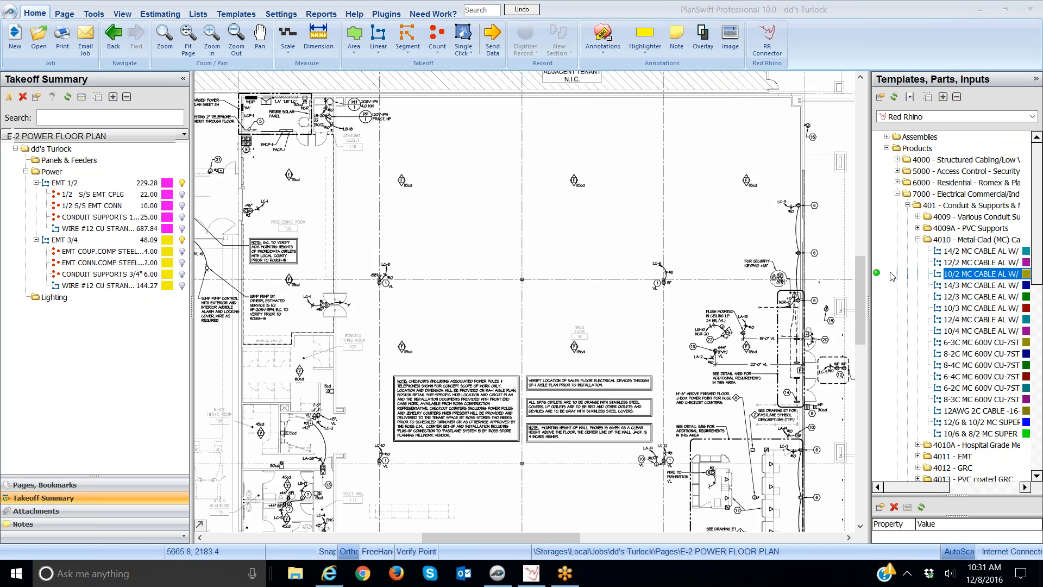
# Record a 10/2 MC cable takeoff about 176 ft long in the Power folder, from the east wall across the sales floor and up past the electrical room
pyautogui.moveTo(879, 276); pyautogui.dragTo(52, 148)
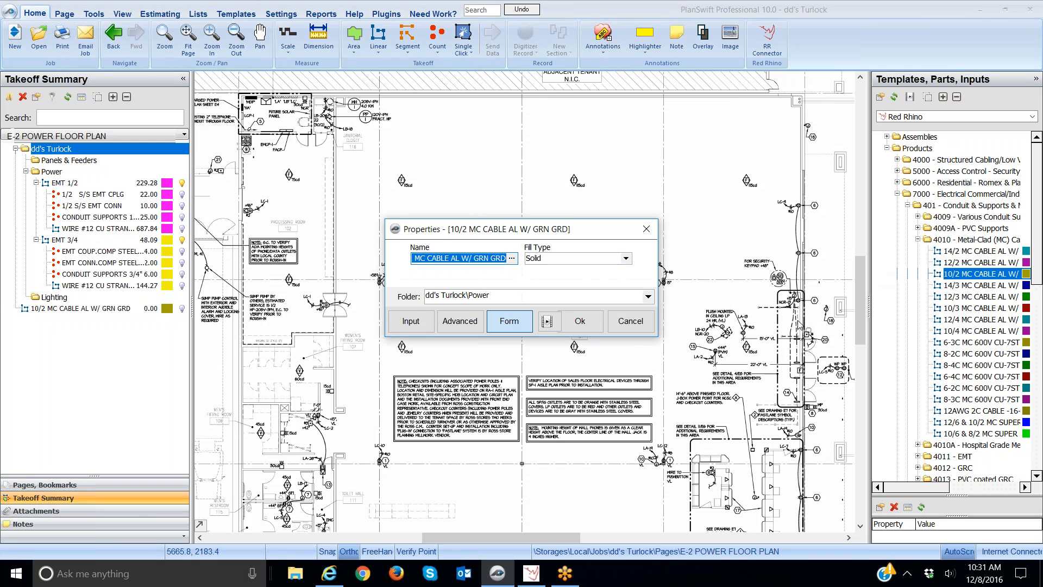
pyautogui.click(591, 325)
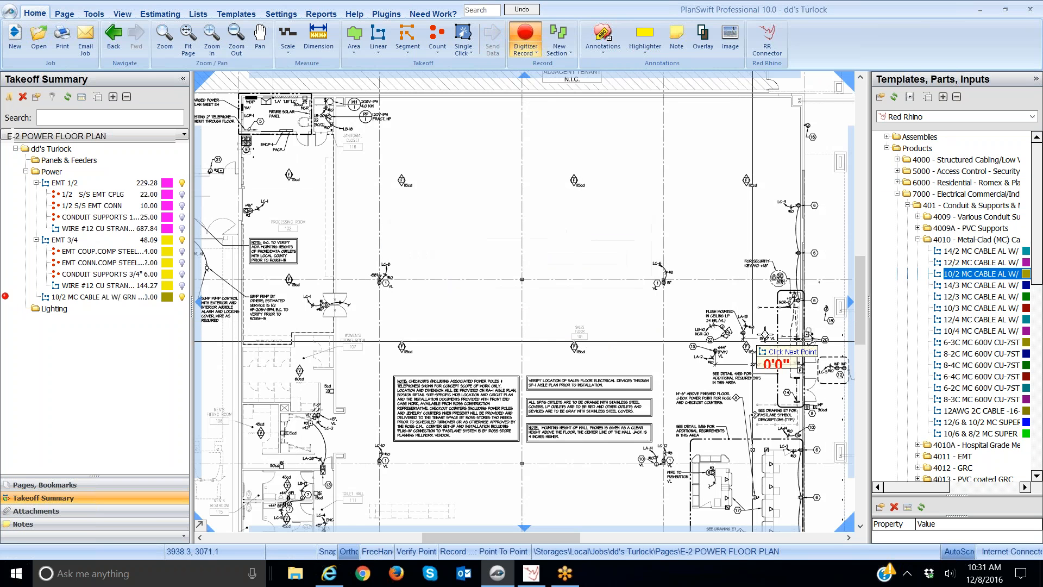
pyautogui.click(831, 205)
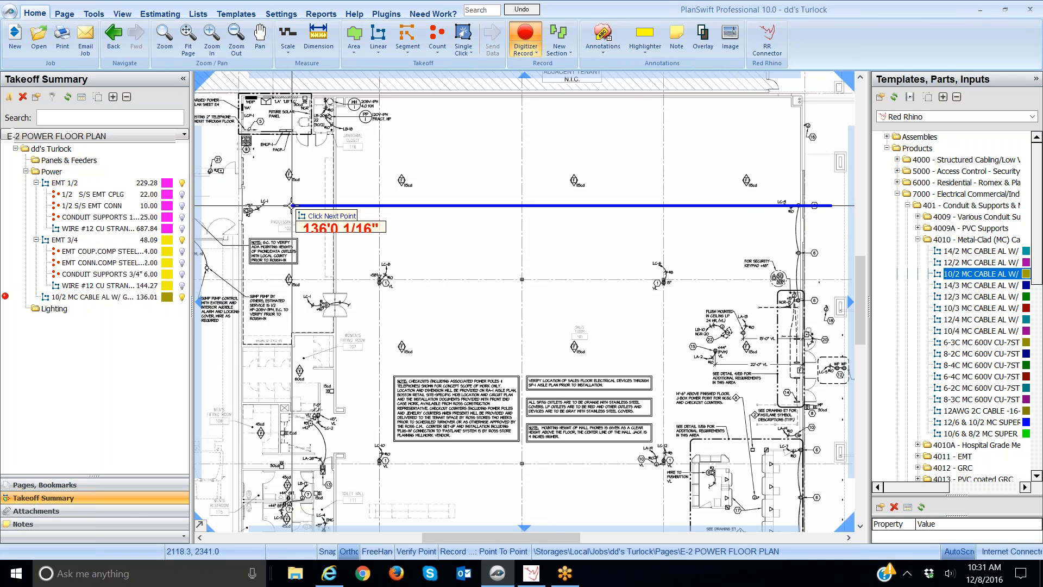
pyautogui.click(286, 205)
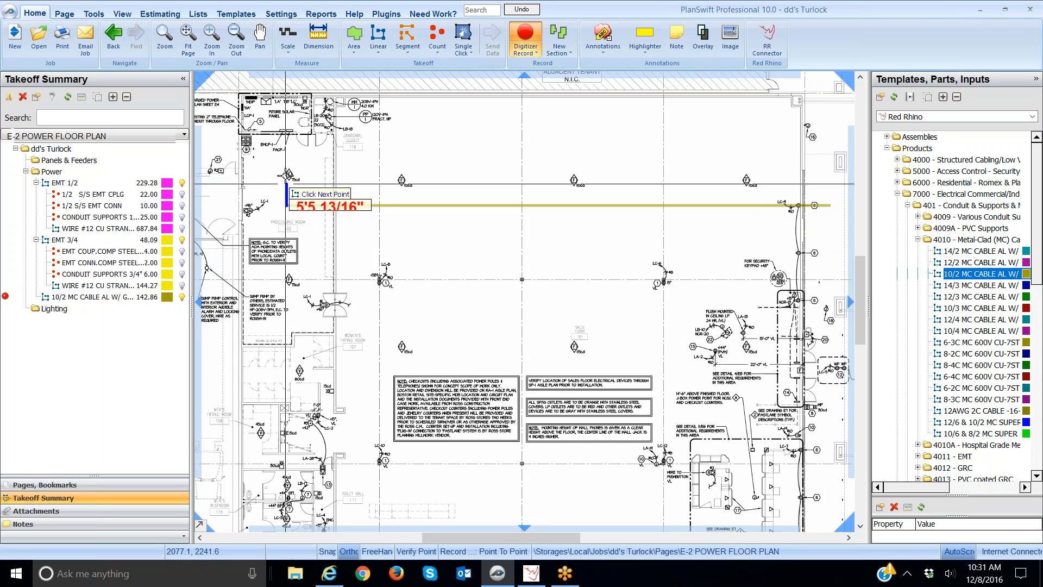
pyautogui.moveTo(283, 101); pyautogui.dragTo(274, 163)
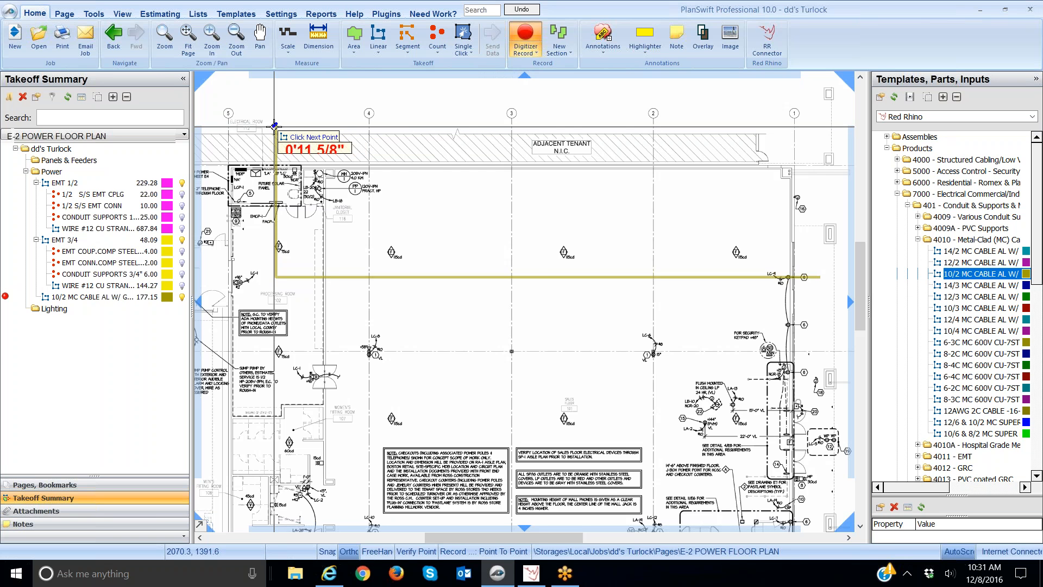
pyautogui.click(275, 125)
pyautogui.rightClick(276, 128)
pyautogui.click(288, 150)
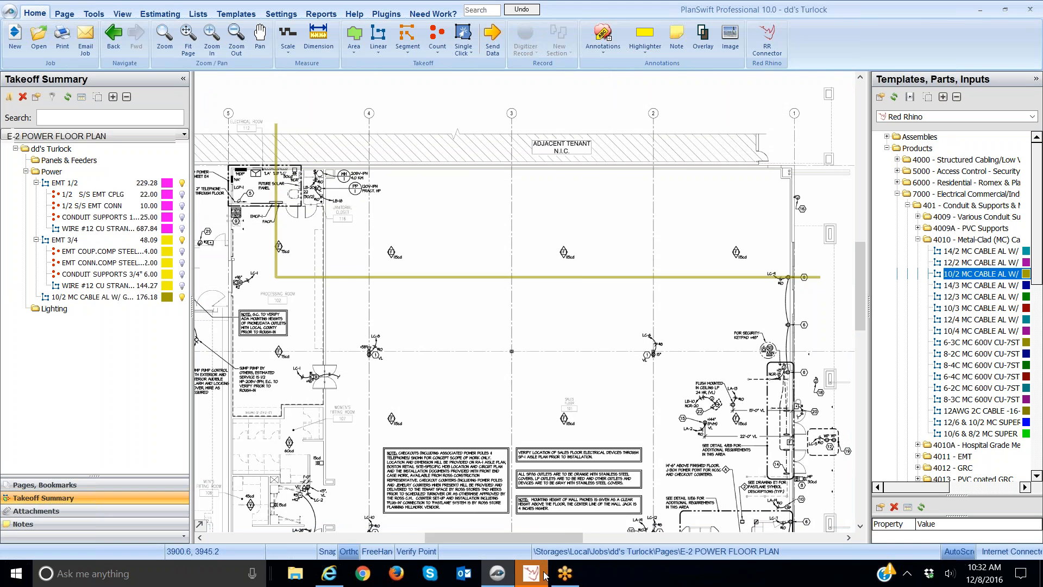
# Switch to Red Rhino Connector and review the Conduit Wizard settings for the recorded 10/2 MC cable run
pyautogui.moveTo(532, 577)
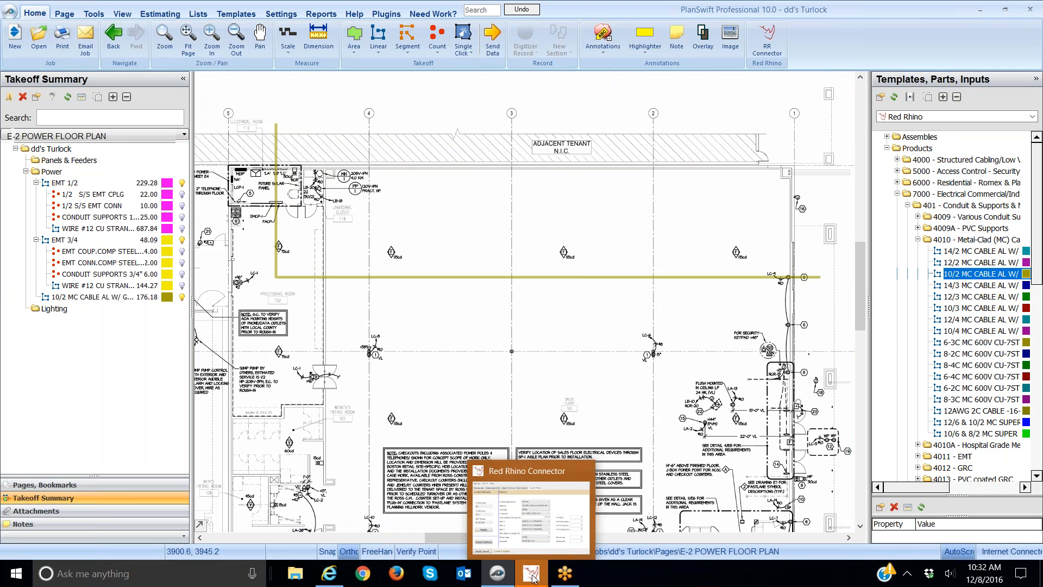
pyautogui.click(532, 577)
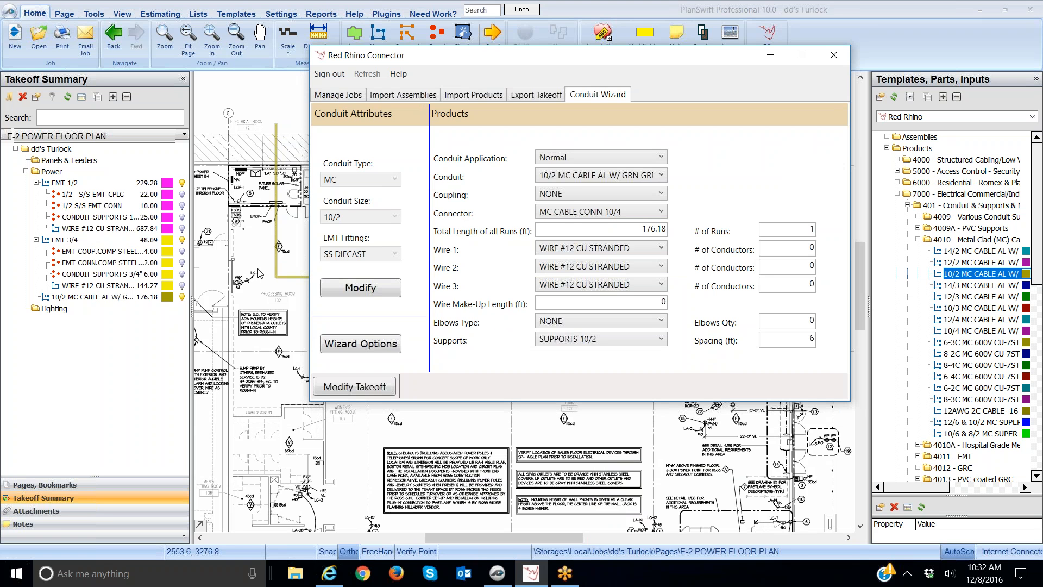
pyautogui.moveTo(488, 59); pyautogui.dragTo(514, 62)
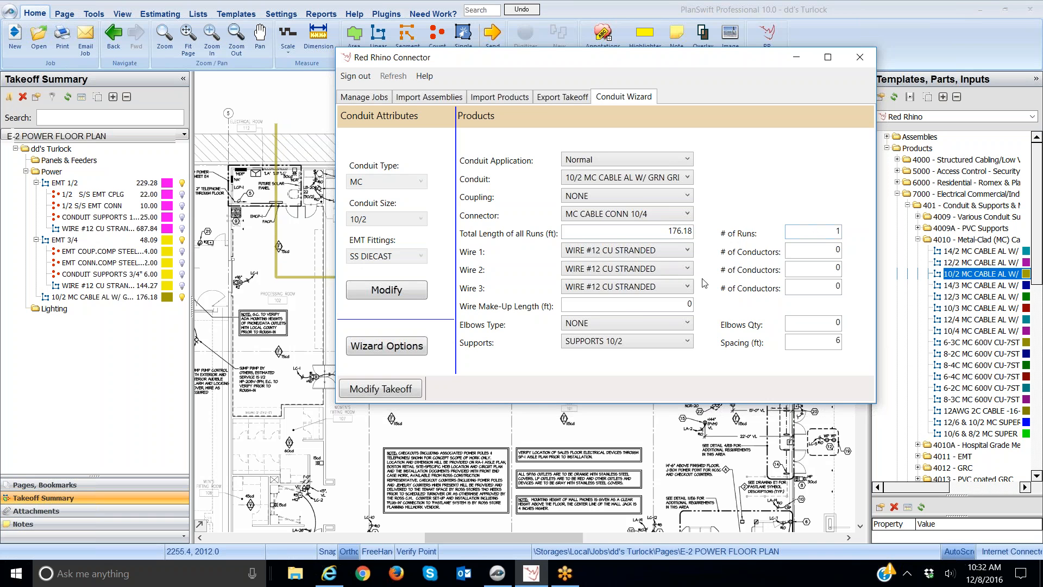
pyautogui.click(213, 429)
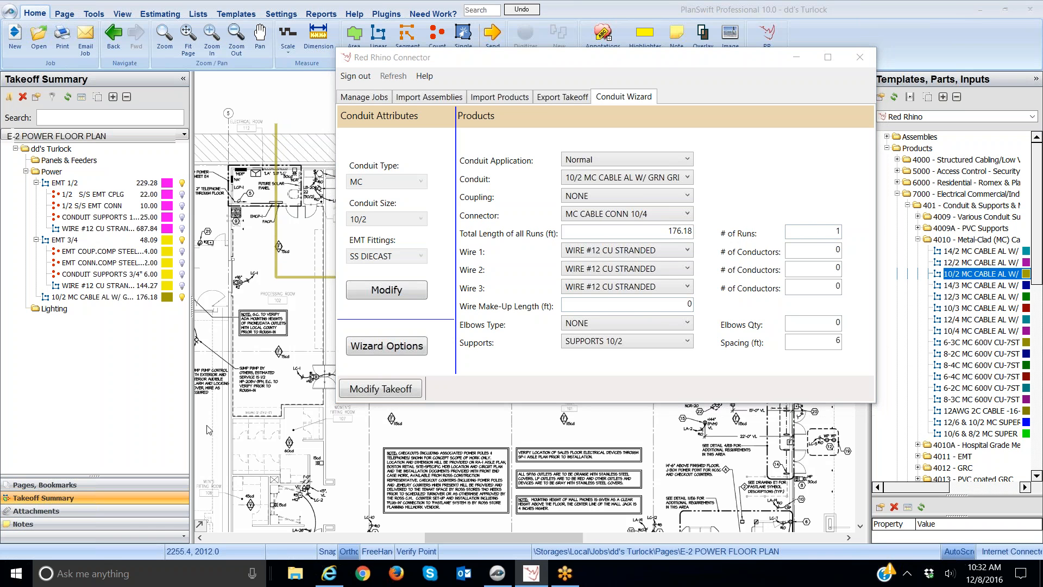
pyautogui.click(798, 58)
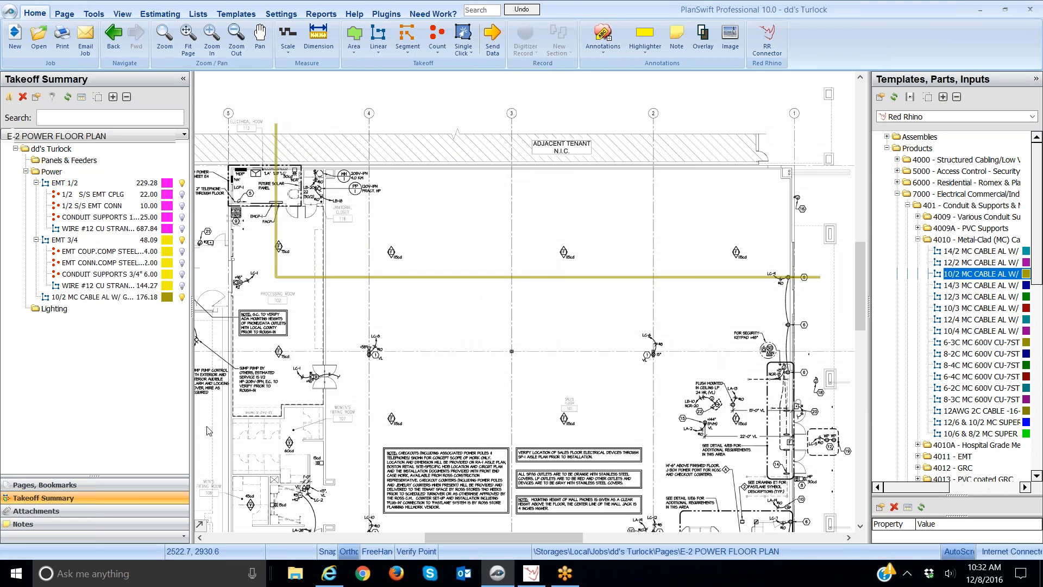
# Place a short horizontal dimension about 10 ft long in the open upper area of the sales floor
pyautogui.scroll(-1, 529, 374)
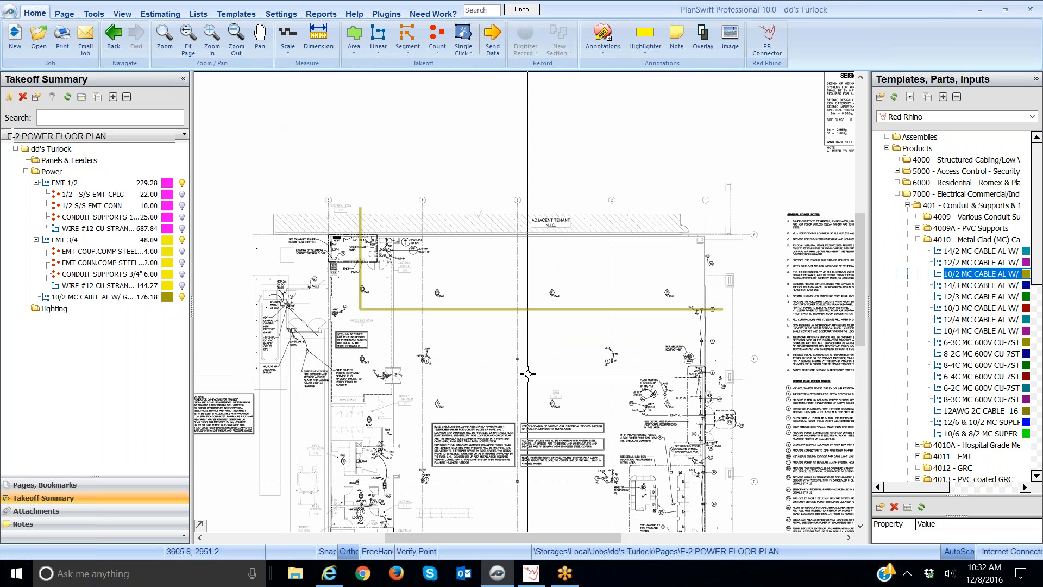
pyautogui.moveTo(526, 373)
pyautogui.mouseDown()
pyautogui.moveTo(561, 263)
pyautogui.moveTo(552, 244)
pyautogui.mouseUp()
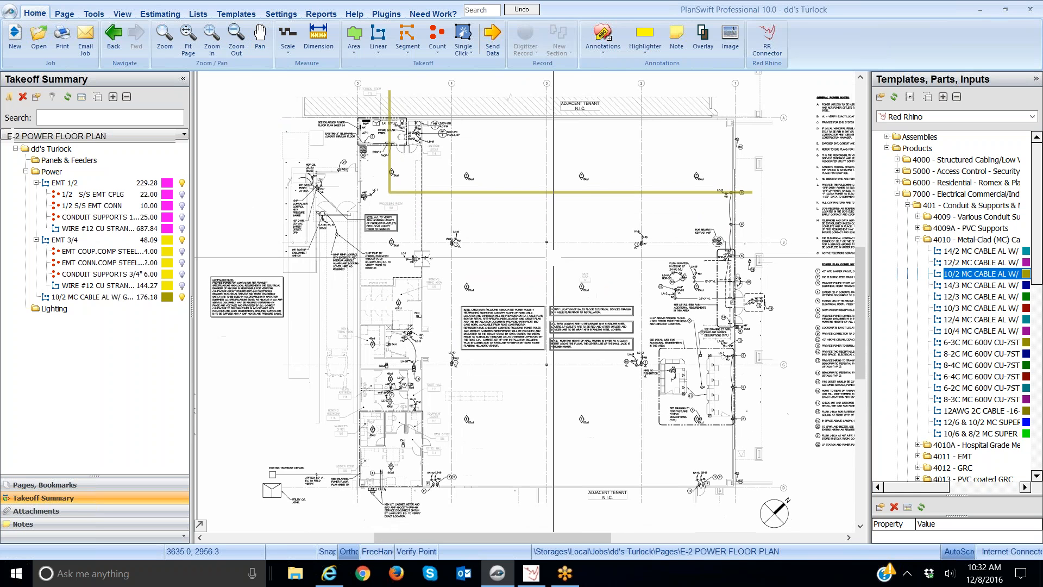
pyautogui.scroll(1, 206, 430)
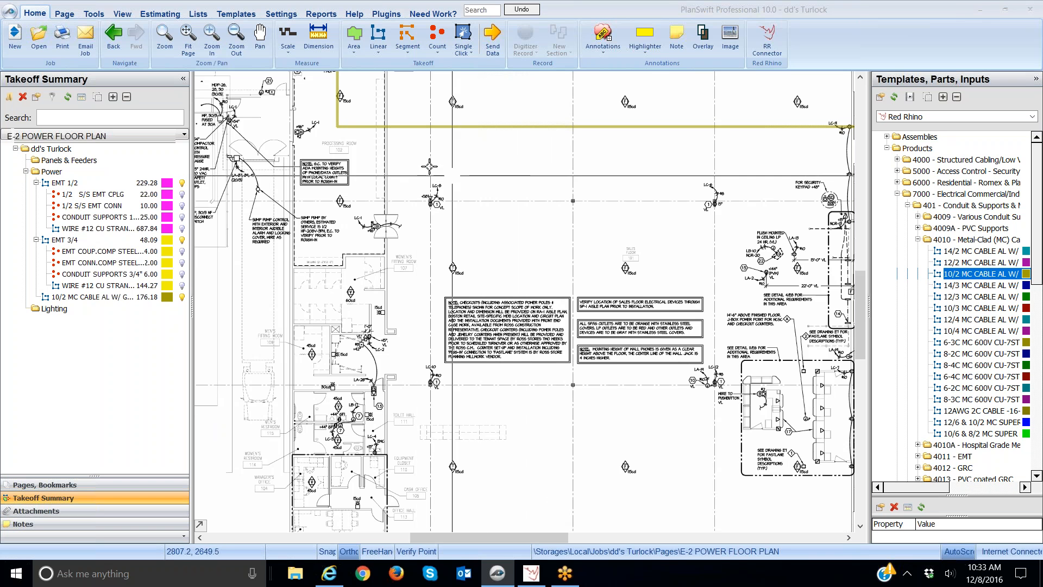
pyautogui.click(319, 36)
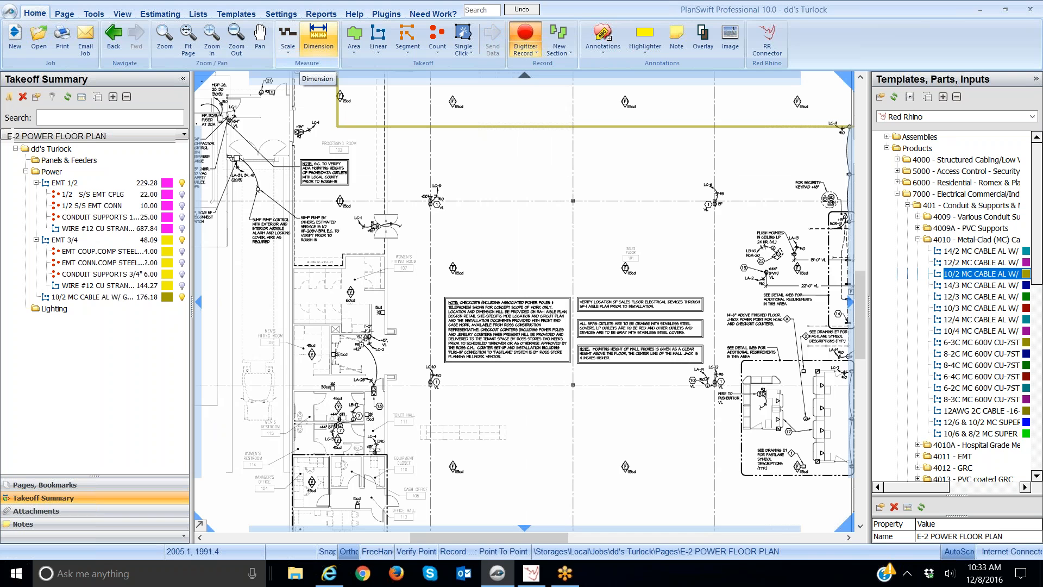
pyautogui.click(503, 175)
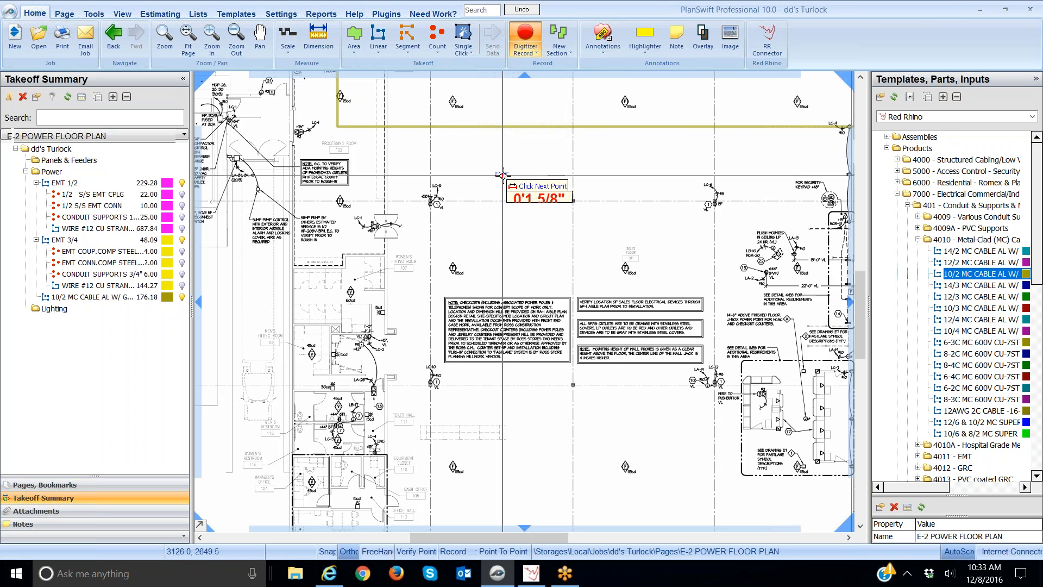
pyautogui.click(545, 175)
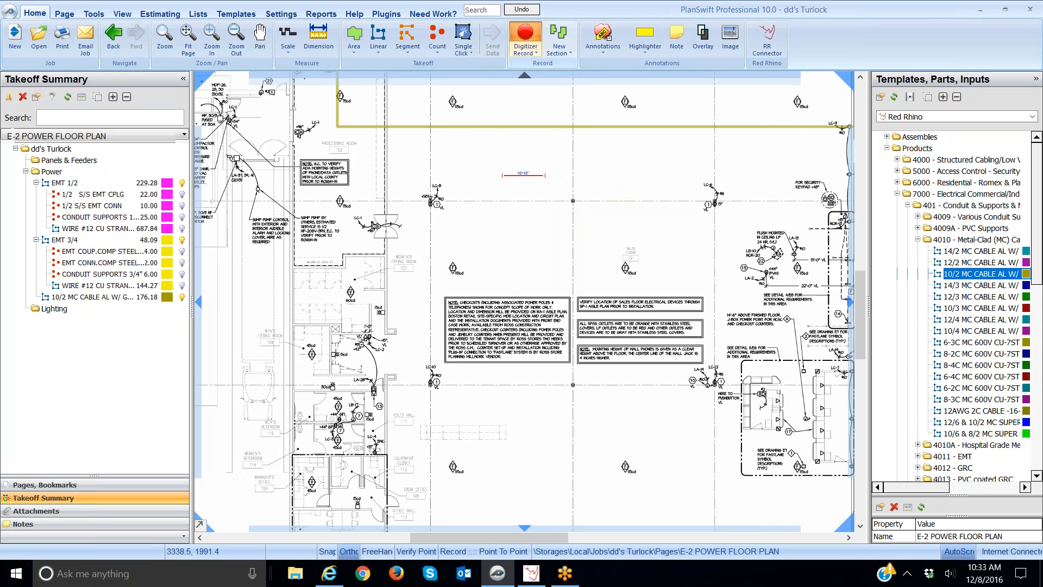
pyautogui.click(524, 37)
# Record a second 10/2 MC cable takeoff about 24 ft long down the east wall, starting at the LC-4 device
pyautogui.scroll(2, 577, 204)
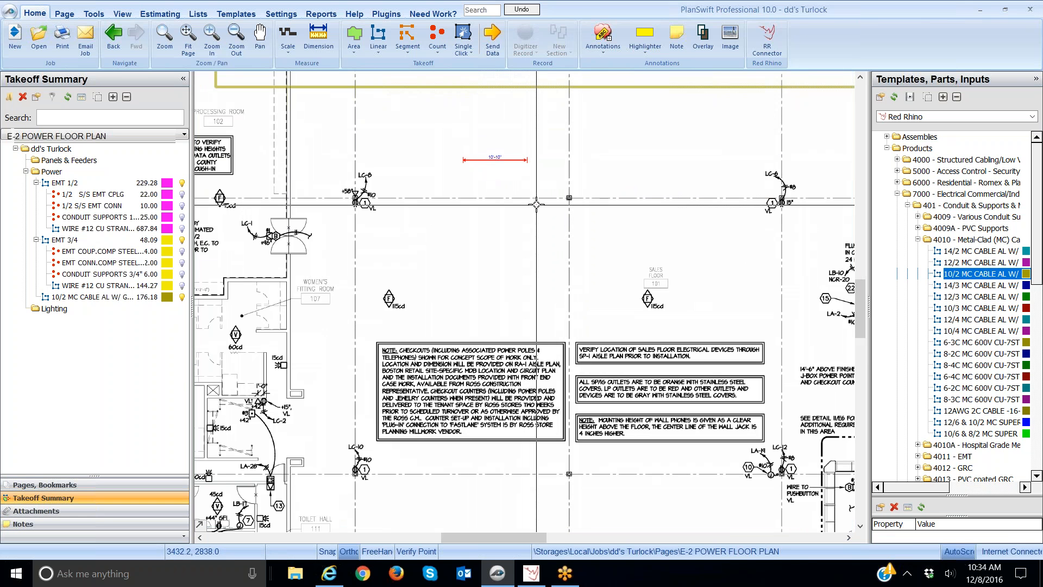
pyautogui.scroll(-1, 539, 203)
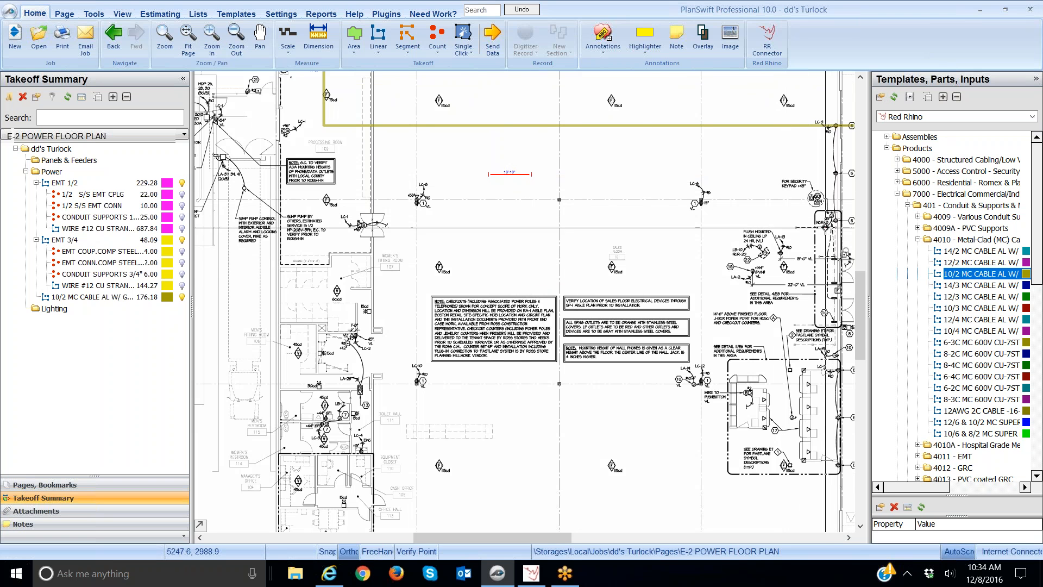
pyautogui.moveTo(766, 200); pyautogui.dragTo(722, 204)
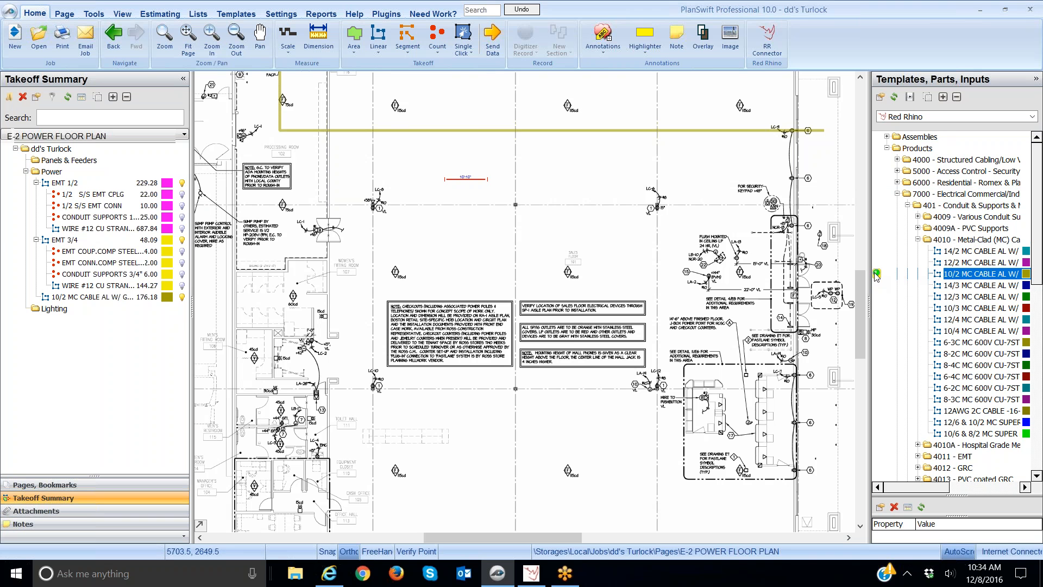
pyautogui.moveTo(875, 272); pyautogui.dragTo(52, 148)
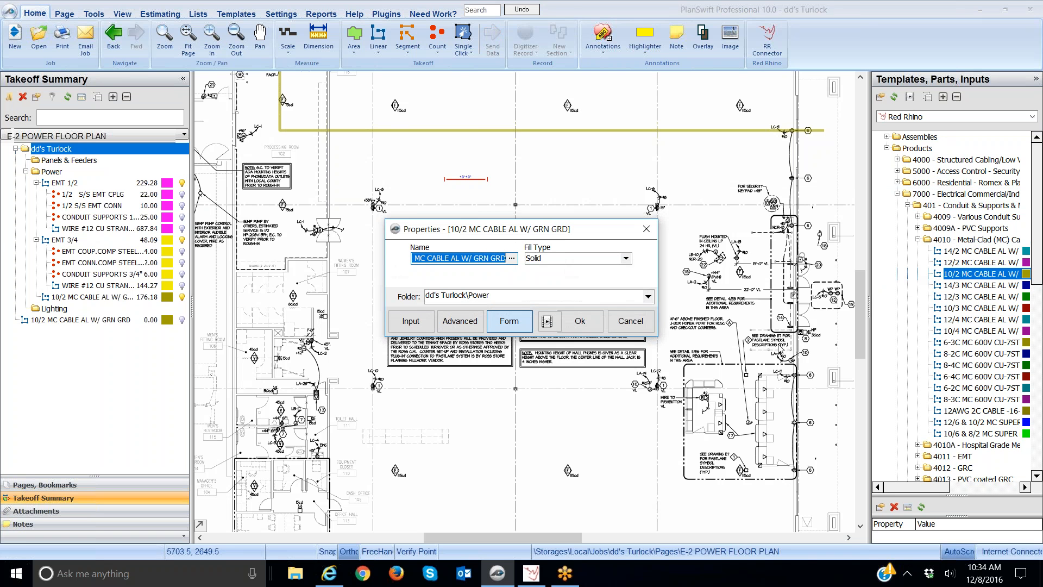
pyautogui.click(580, 322)
pyautogui.click(791, 130)
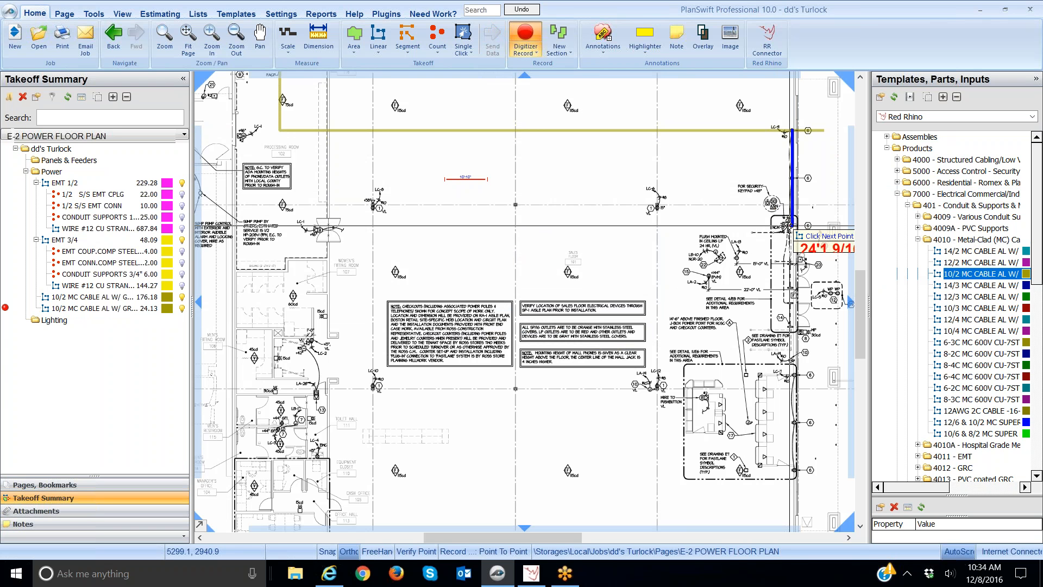
pyautogui.click(790, 224)
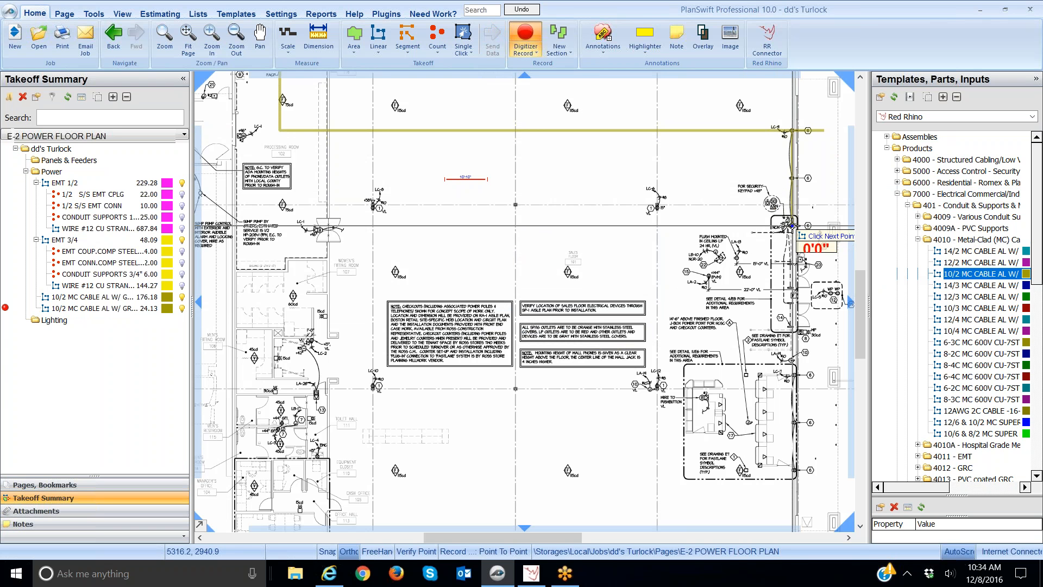
pyautogui.rightClick(792, 226)
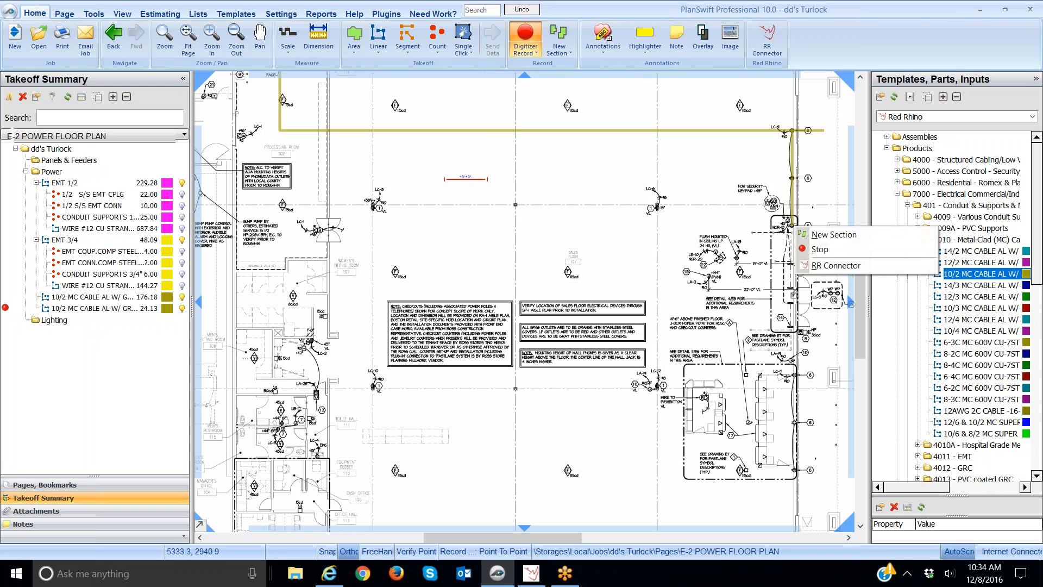
pyautogui.click(802, 249)
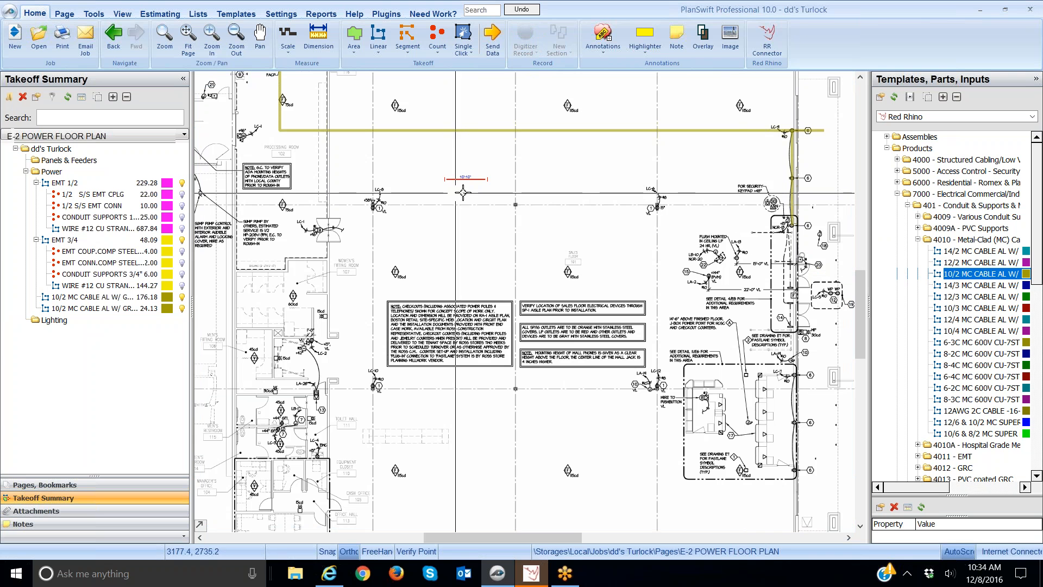
# Record a third 10/2 MC cable takeoff as overlapping back-and-forth segments just below the dimension, totalling about 36 ft
pyautogui.moveTo(890, 275)
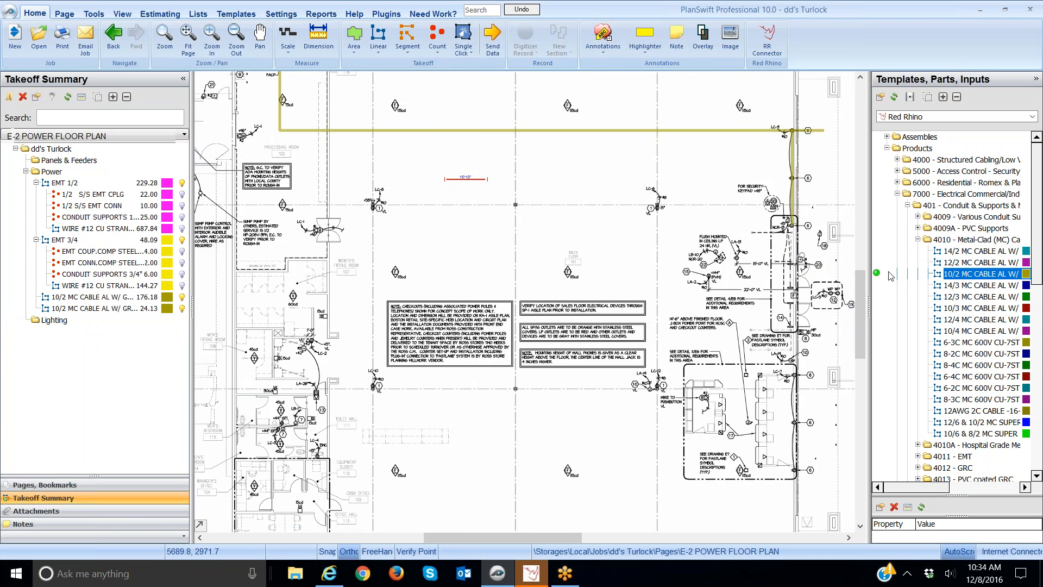
pyautogui.click(877, 274)
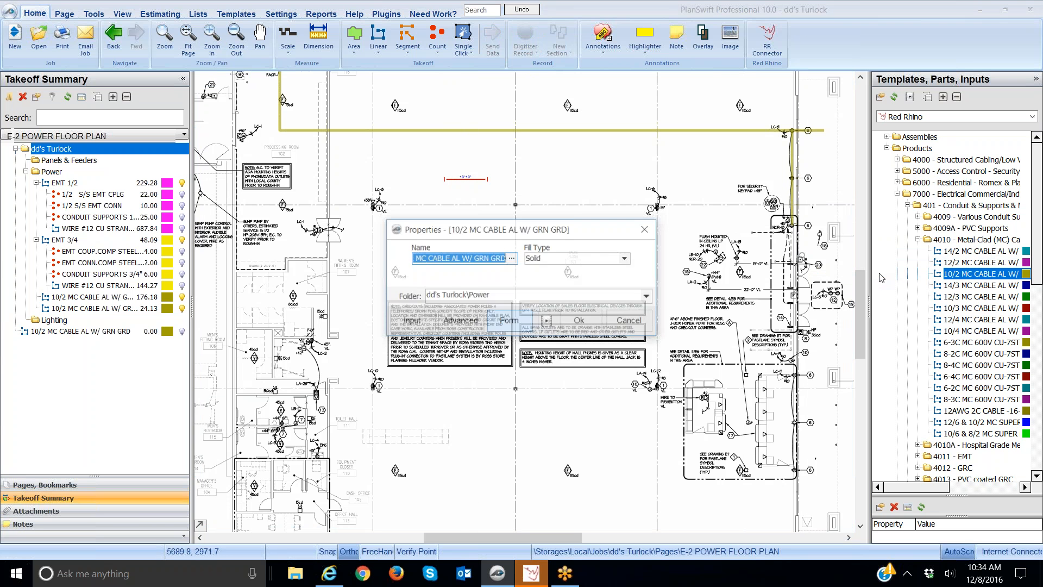
pyautogui.click(629, 314)
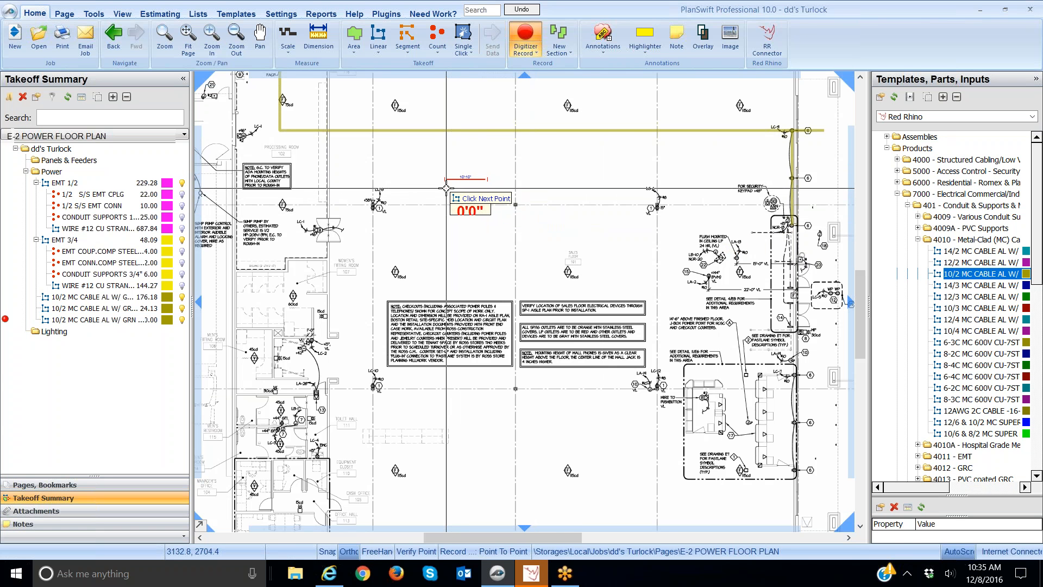
pyautogui.click(446, 188)
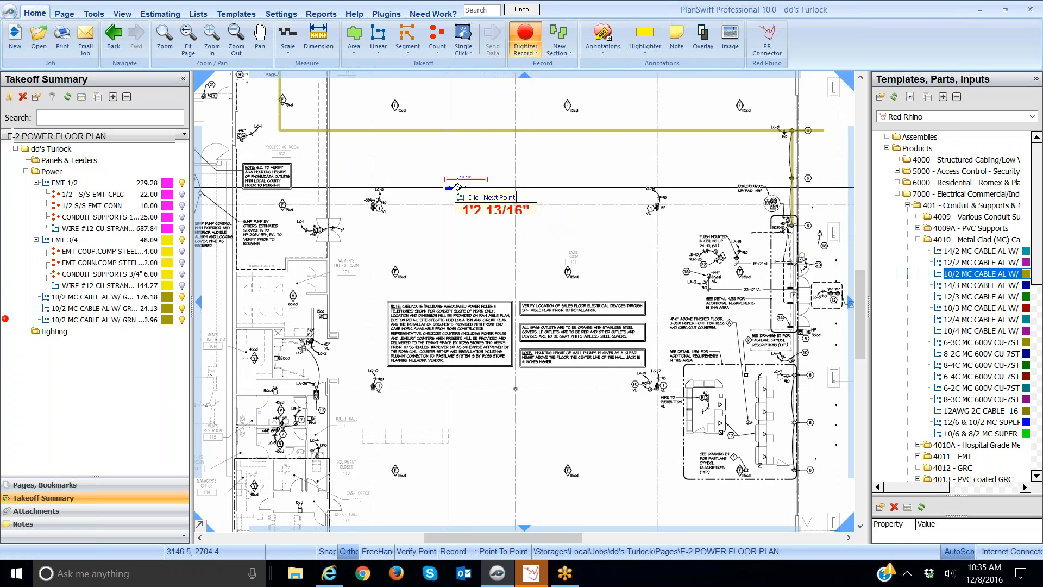
pyautogui.click(486, 190)
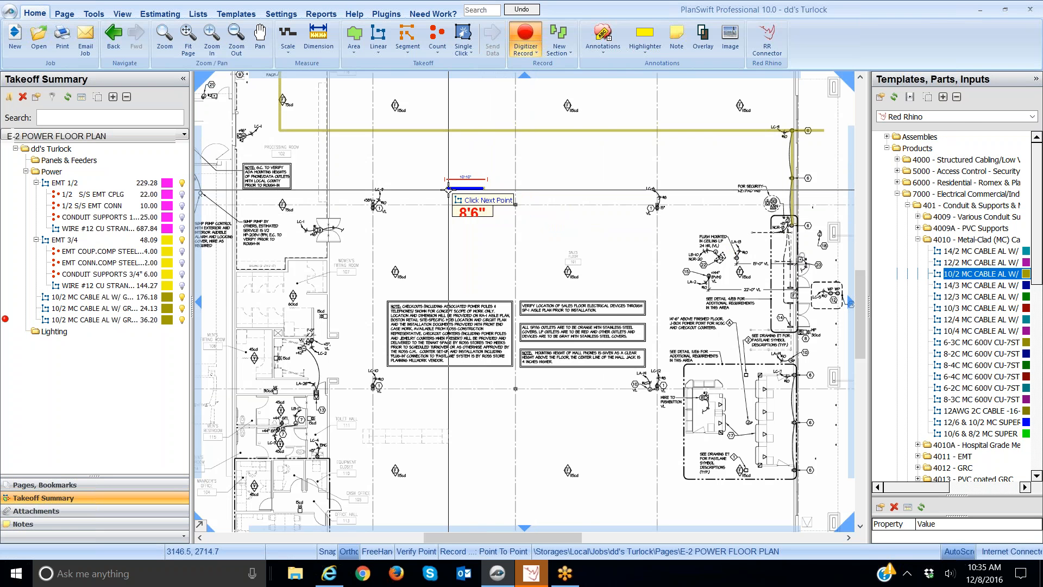
pyautogui.click(448, 190)
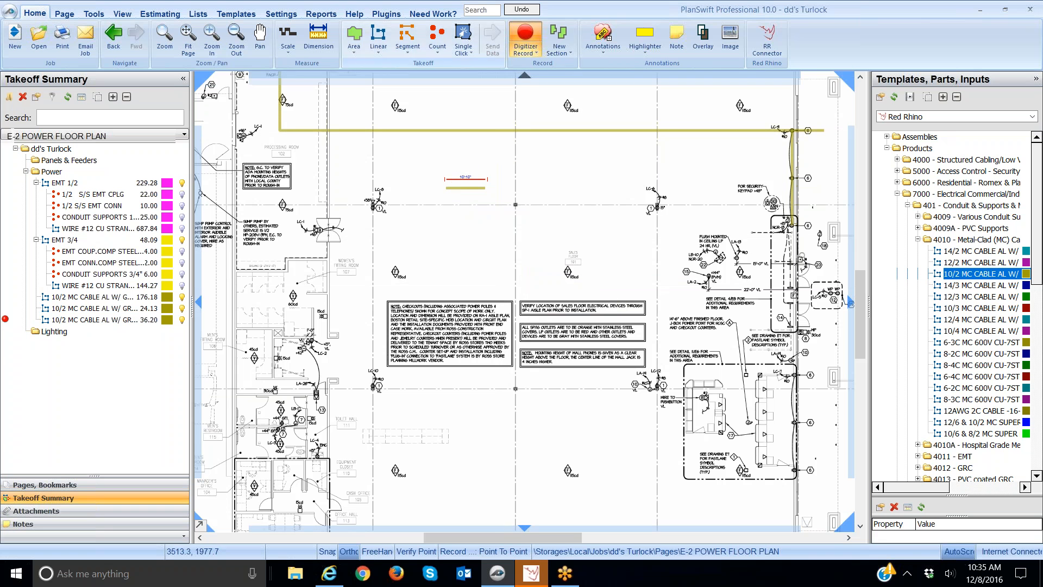
pyautogui.click(526, 39)
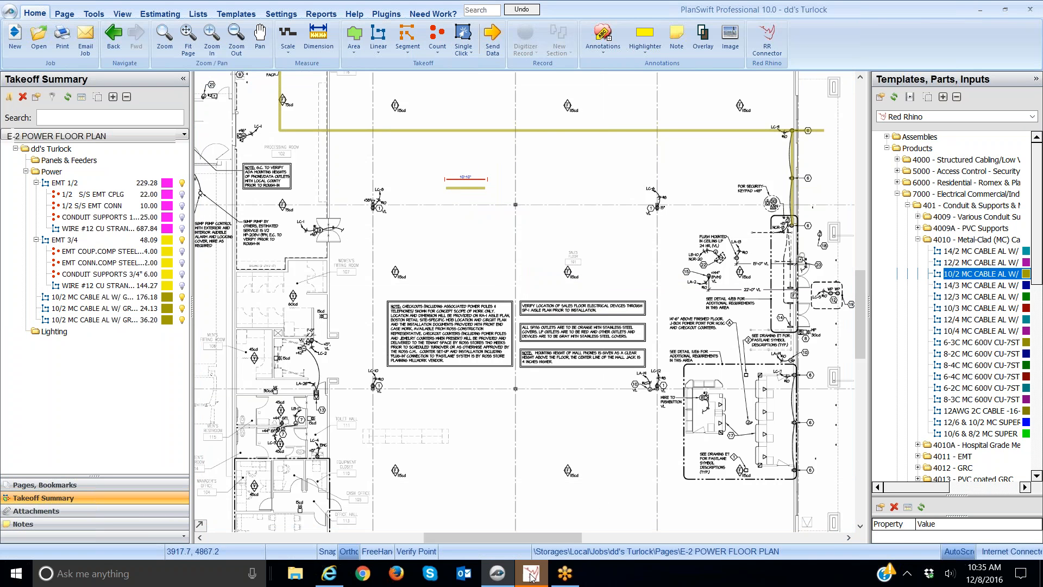
# In Red Rhino Connector's Conduit Wizard, set the number of runs to 3 and apply the modification to the 36.2 ft MC cable takeoff
pyautogui.moveTo(532, 575)
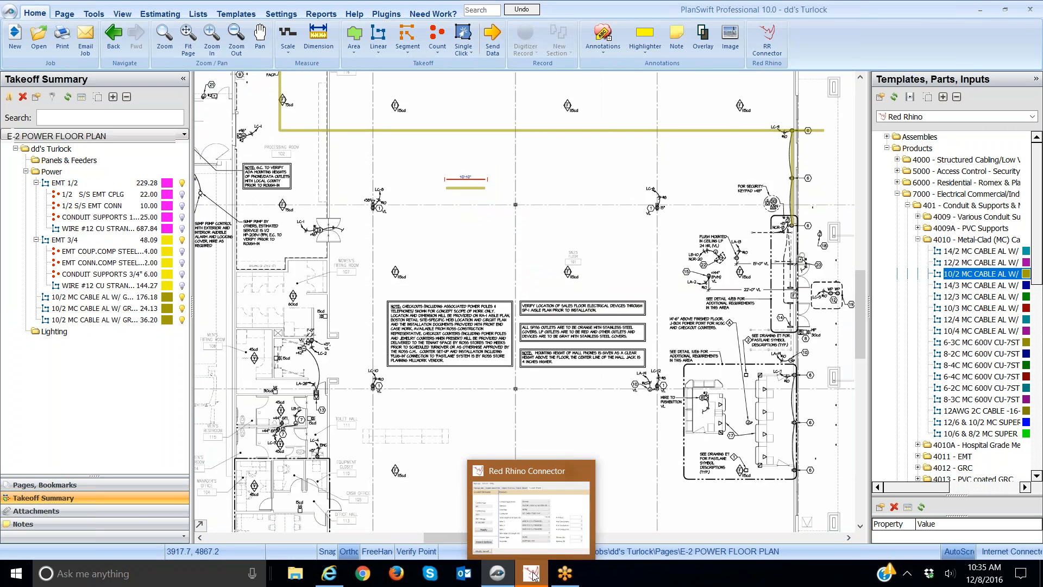
pyautogui.click(532, 575)
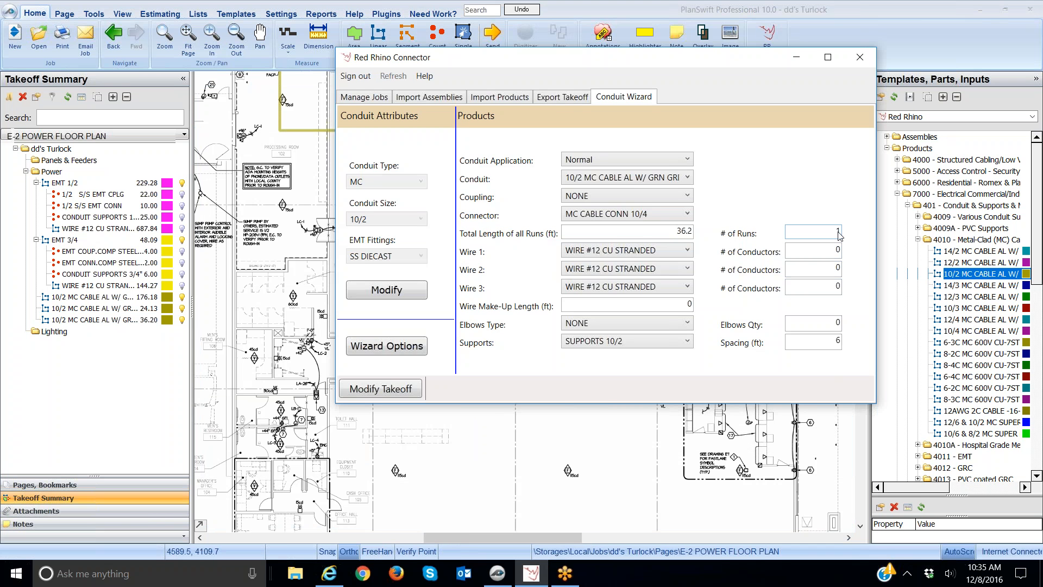
pyautogui.moveTo(708, 62); pyautogui.dragTo(580, 68)
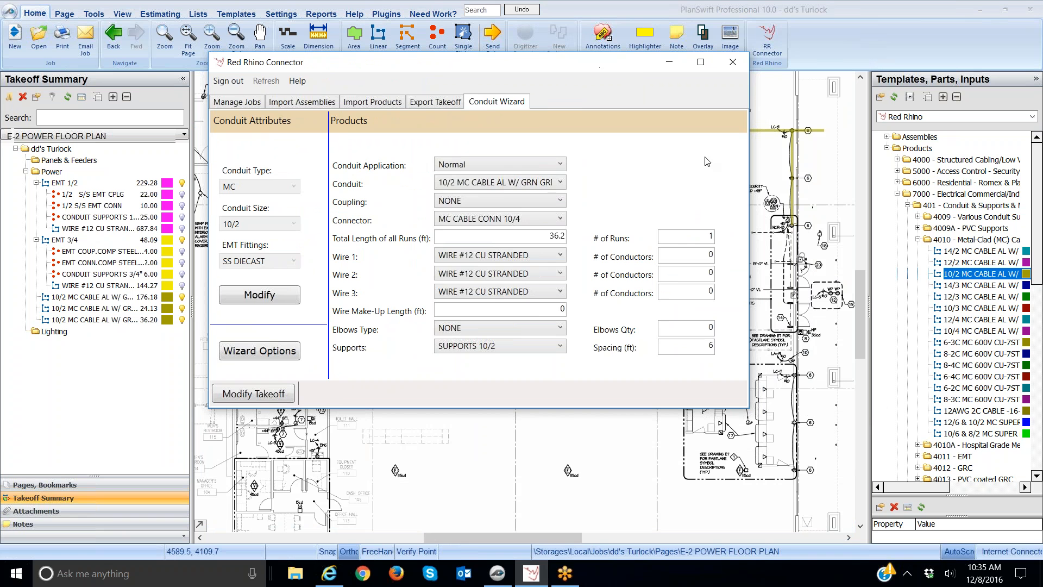
pyautogui.doubleClick(713, 241)
pyautogui.write('3')
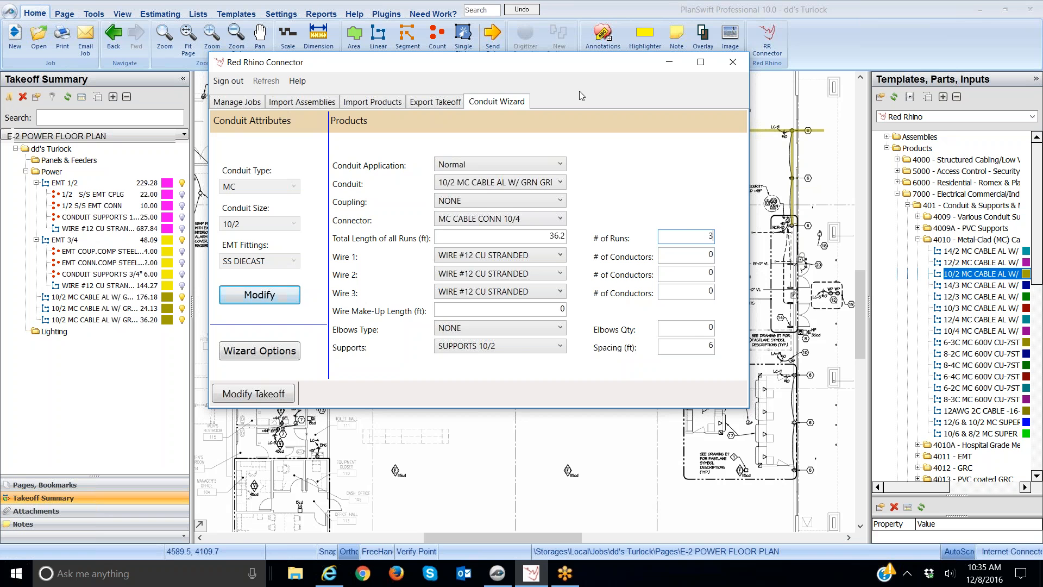
pyautogui.moveTo(556, 63); pyautogui.dragTo(696, 38)
pyautogui.click(406, 371)
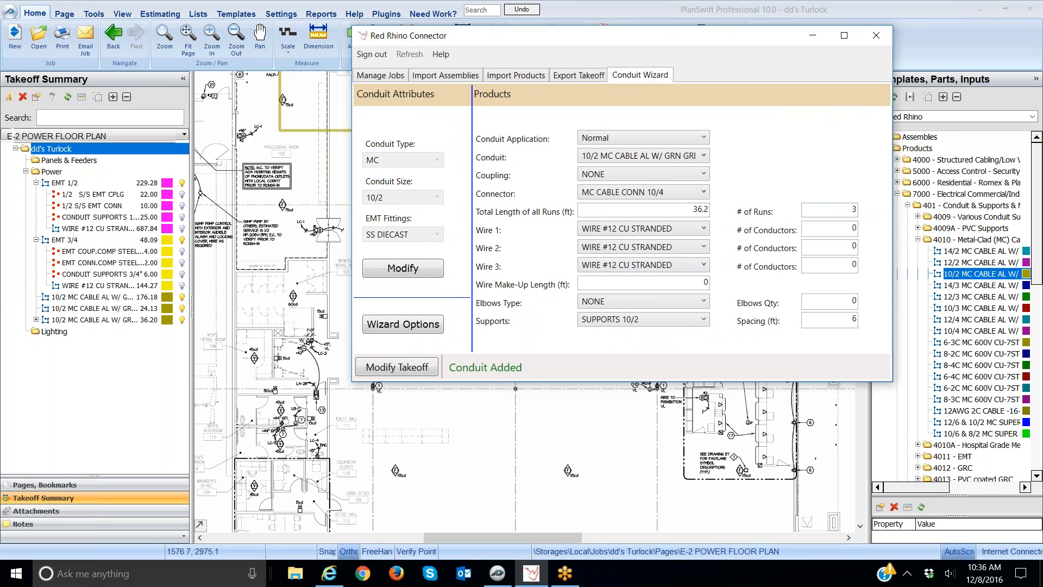
pyautogui.click(812, 36)
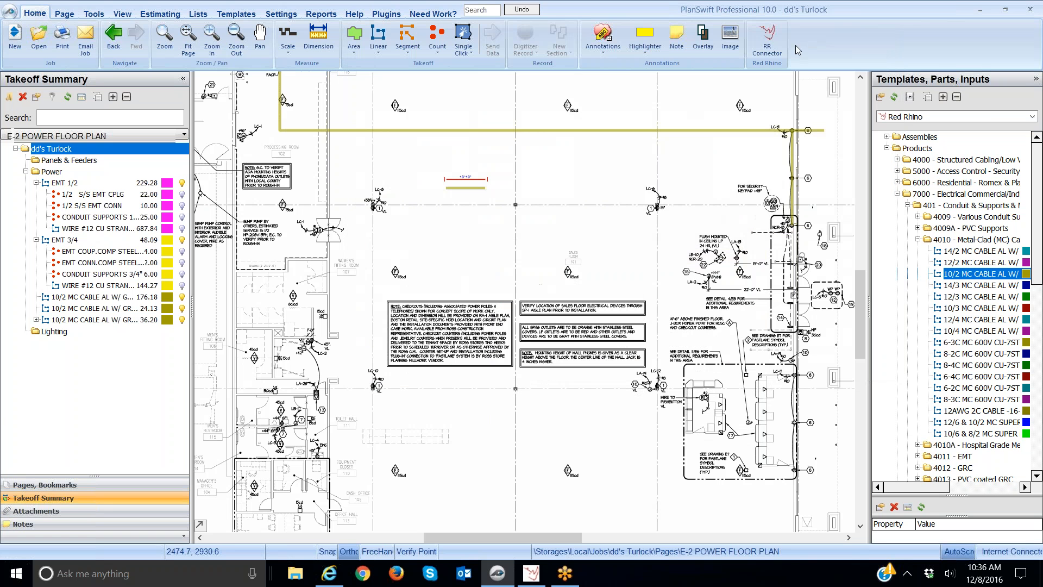